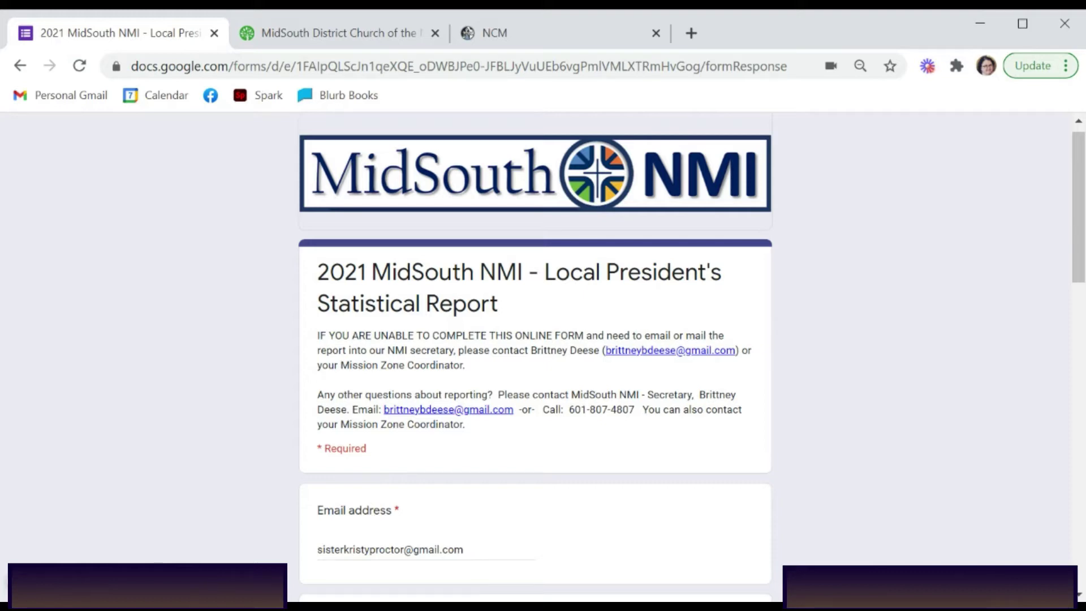
pyautogui.scroll(-2, 536, 340)
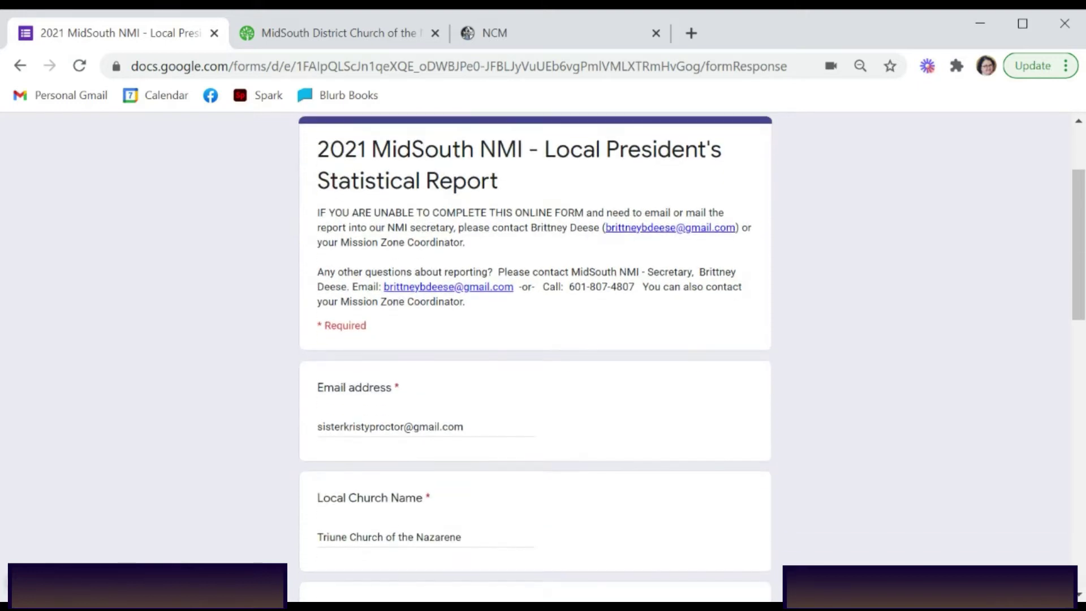
pyautogui.scroll(-2, 535, 339)
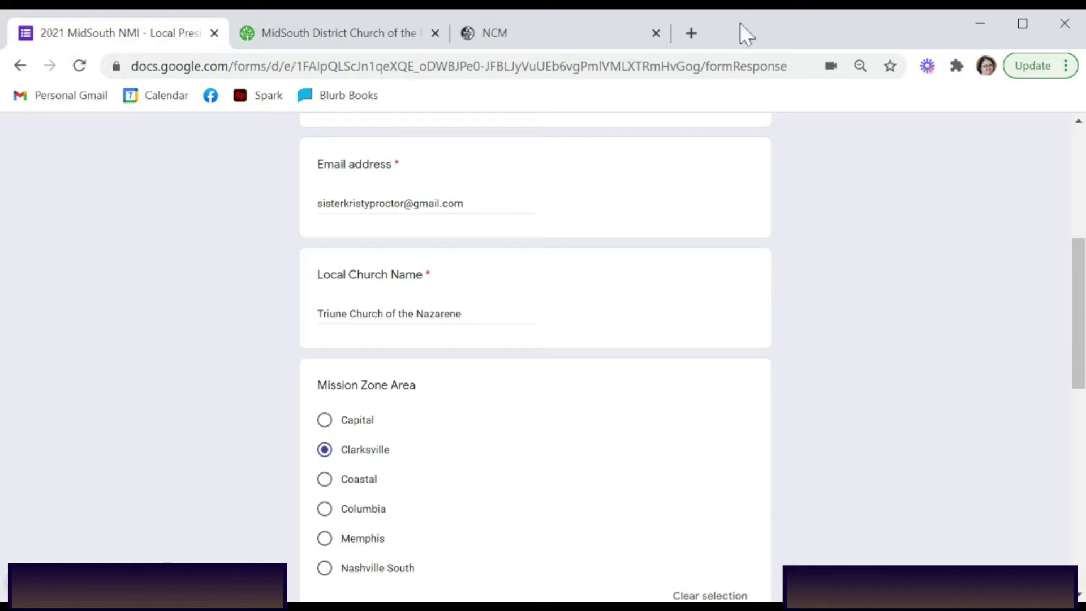
# Glance at the MidSouth District website, return to the report, and advance to Mission Priority One.
pyautogui.click(362, 33)
pyautogui.moveTo(750, 219)
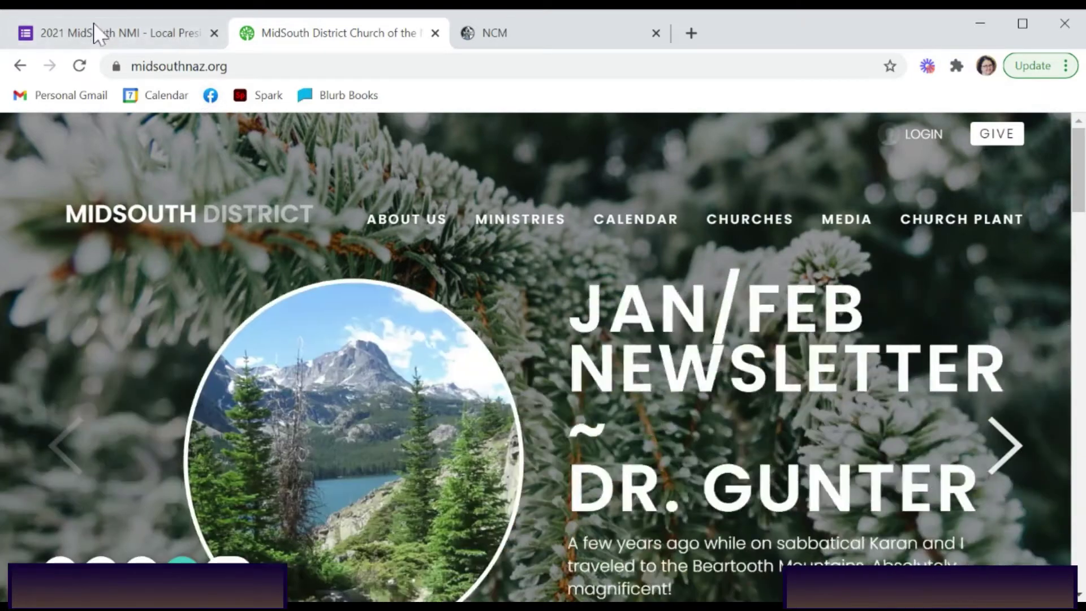
pyautogui.click(99, 33)
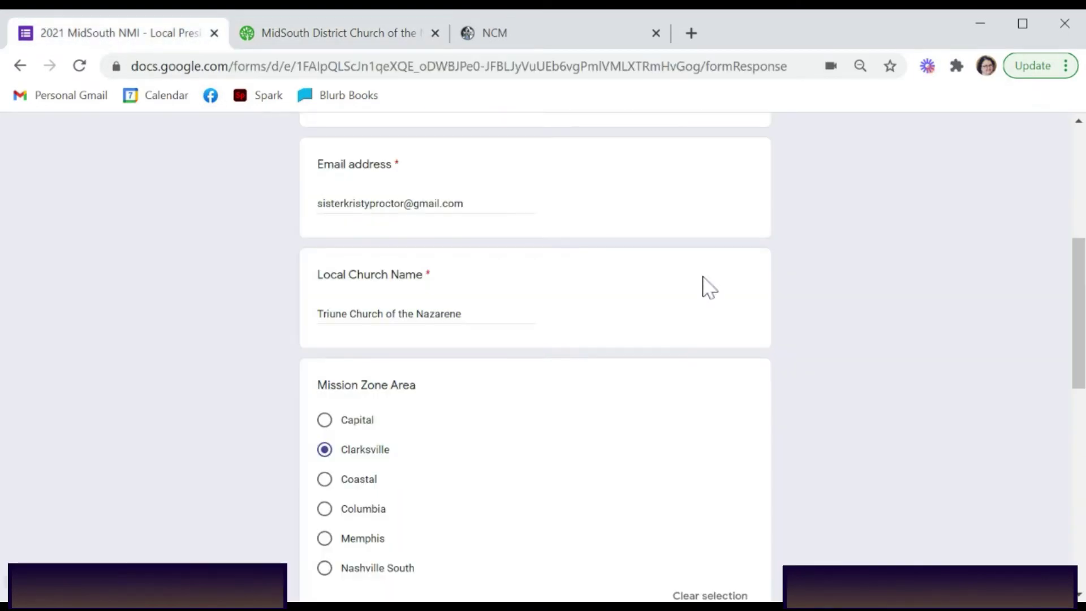
pyautogui.scroll(-2, 904, 376)
pyautogui.scroll(-2, 904, 376)
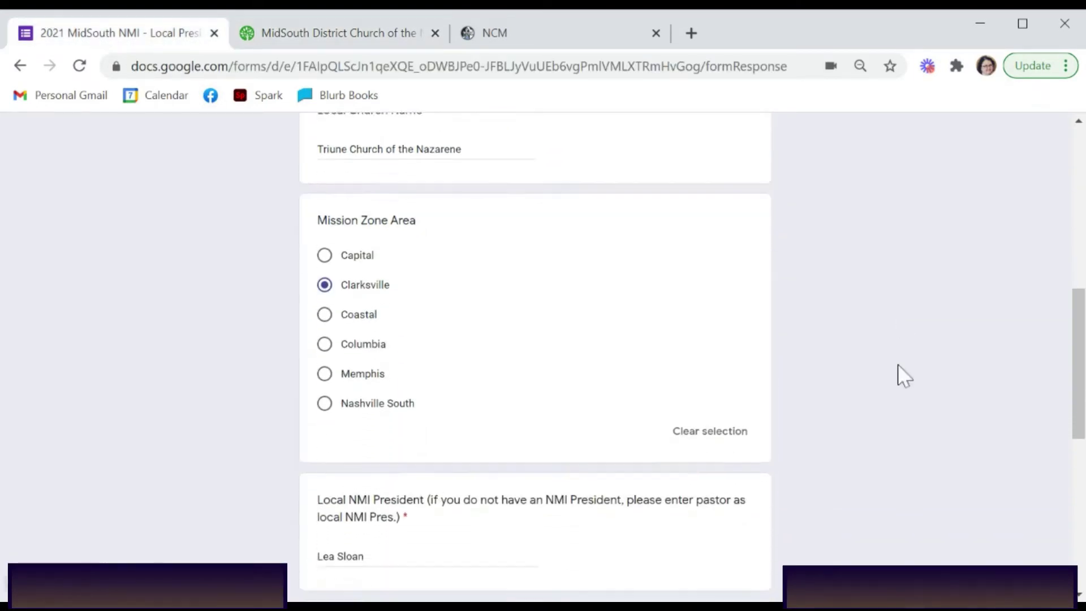
pyautogui.scroll(-2, 904, 376)
pyautogui.scroll(-2, 904, 376)
pyautogui.scroll(-1, 904, 377)
pyautogui.scroll(-1, 904, 376)
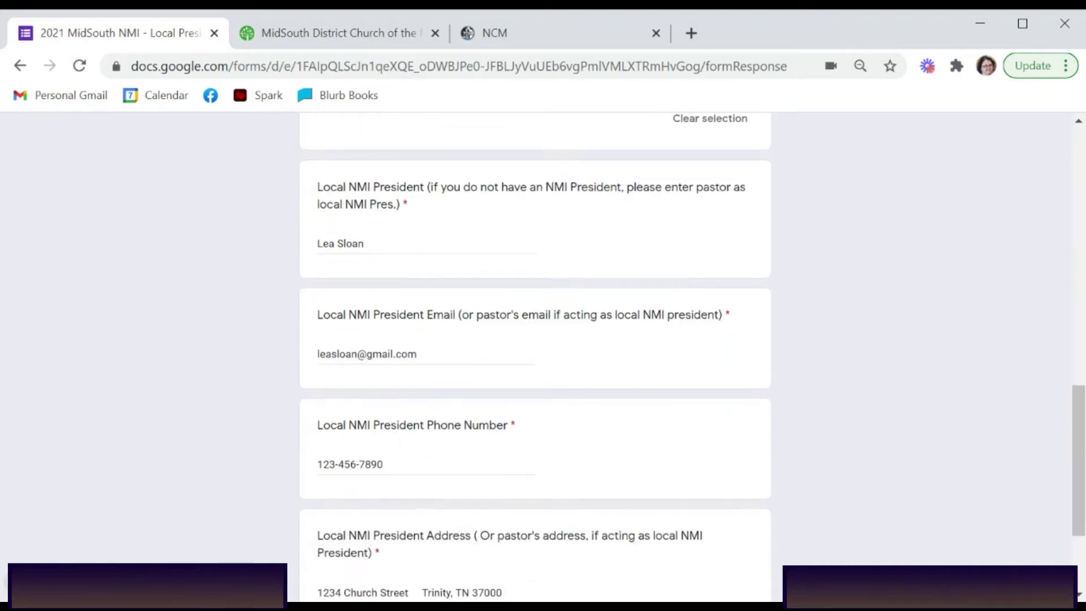
pyautogui.scroll(-1, 904, 376)
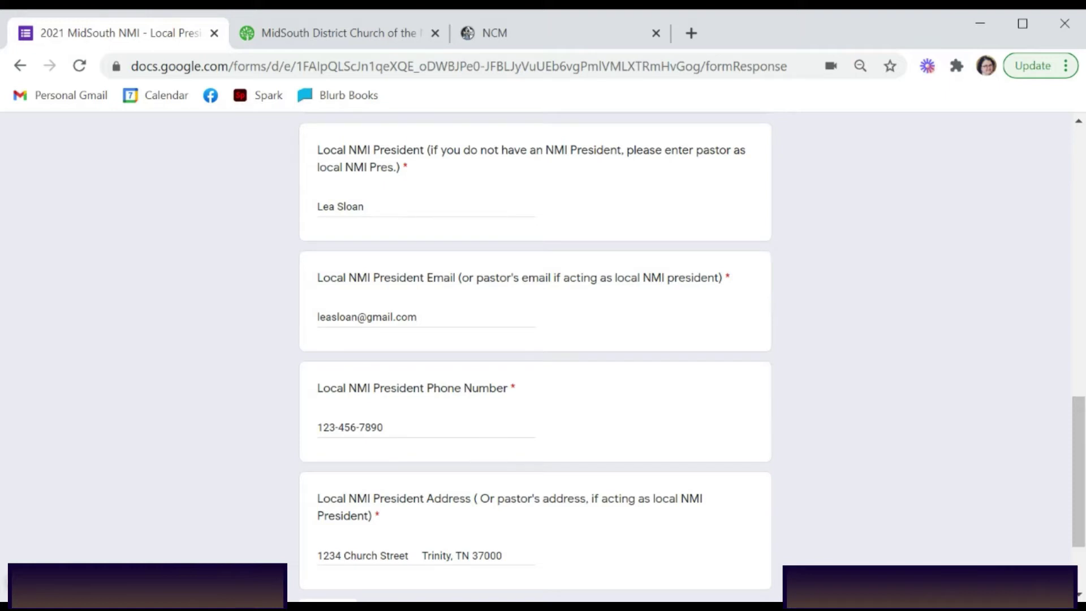
pyautogui.scroll(-2, 543, 382)
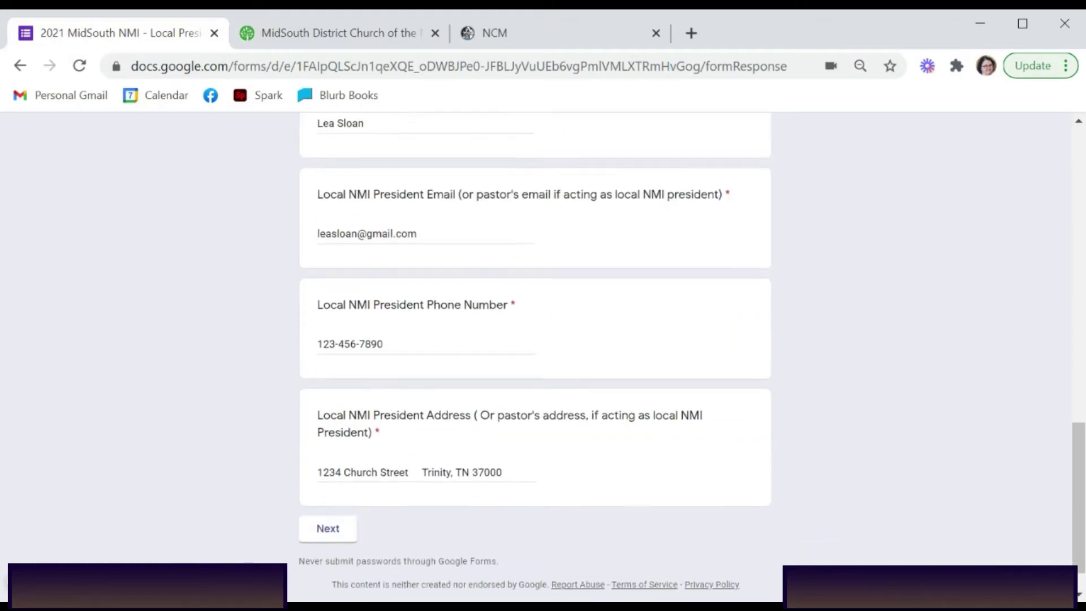
pyautogui.click(328, 524)
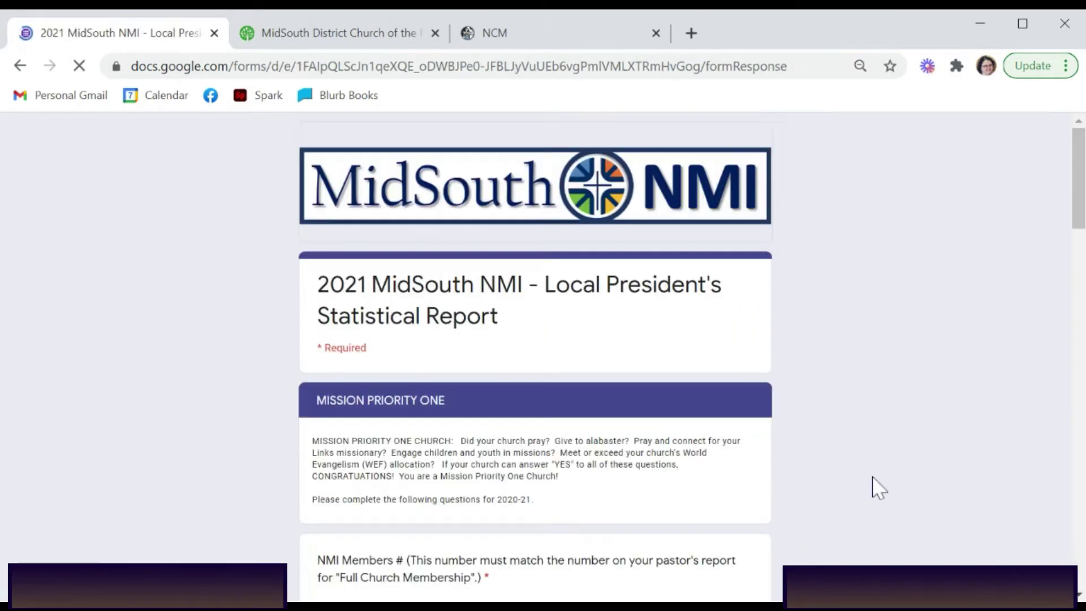
pyautogui.scroll(-2, 878, 487)
pyautogui.scroll(-1, 879, 487)
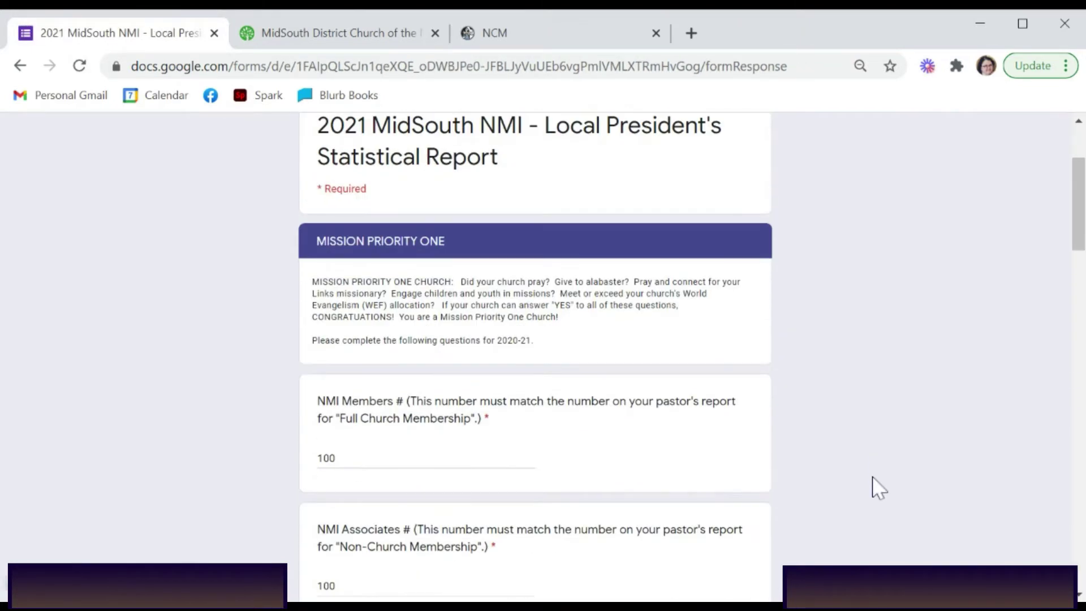
pyautogui.scroll(-2, 878, 488)
pyautogui.scroll(-2, 879, 488)
pyautogui.scroll(-1, 878, 487)
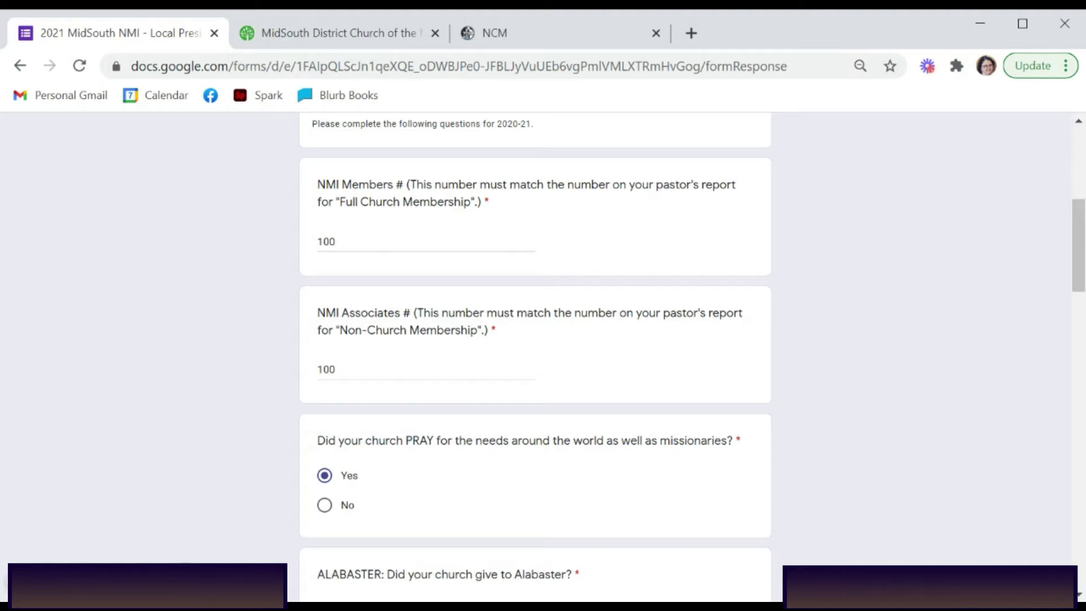
pyautogui.scroll(-3, 535, 356)
pyautogui.scroll(-3, 535, 357)
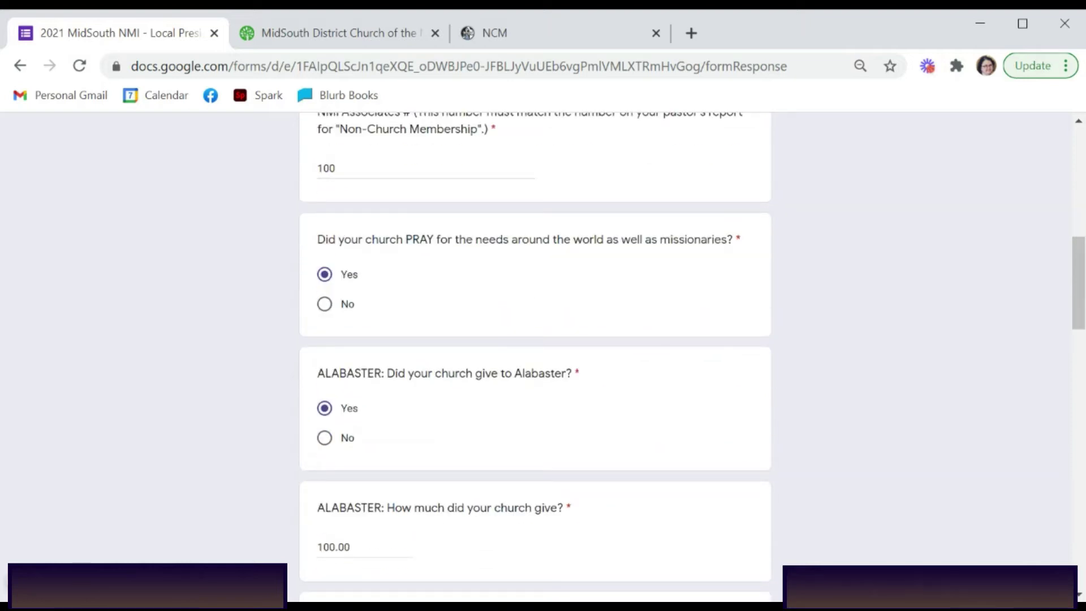
pyautogui.scroll(-2, 535, 356)
pyautogui.scroll(-2, 536, 357)
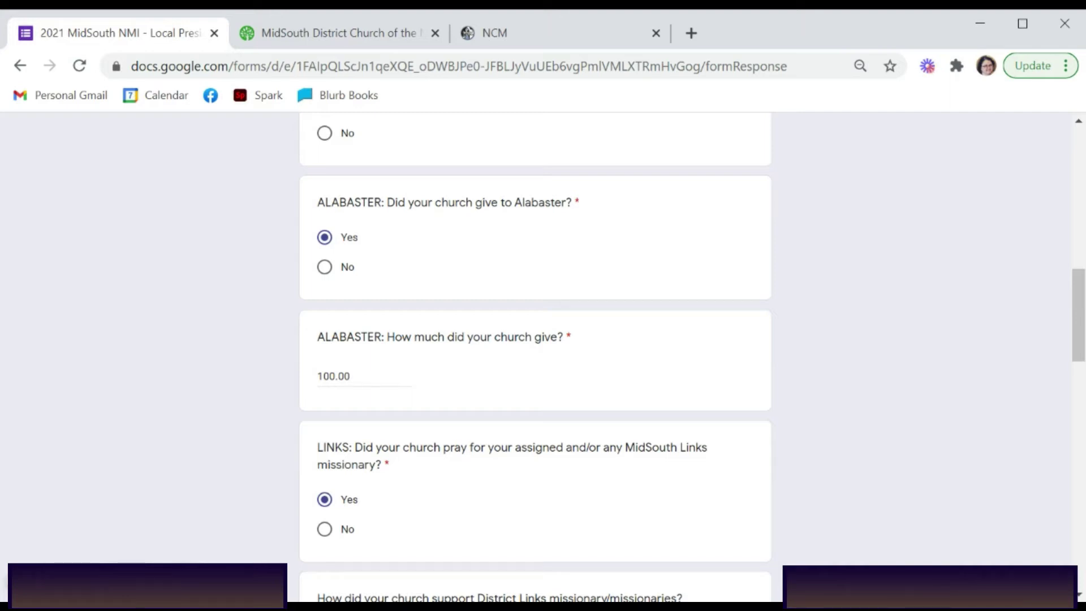
pyautogui.scroll(-3, 543, 340)
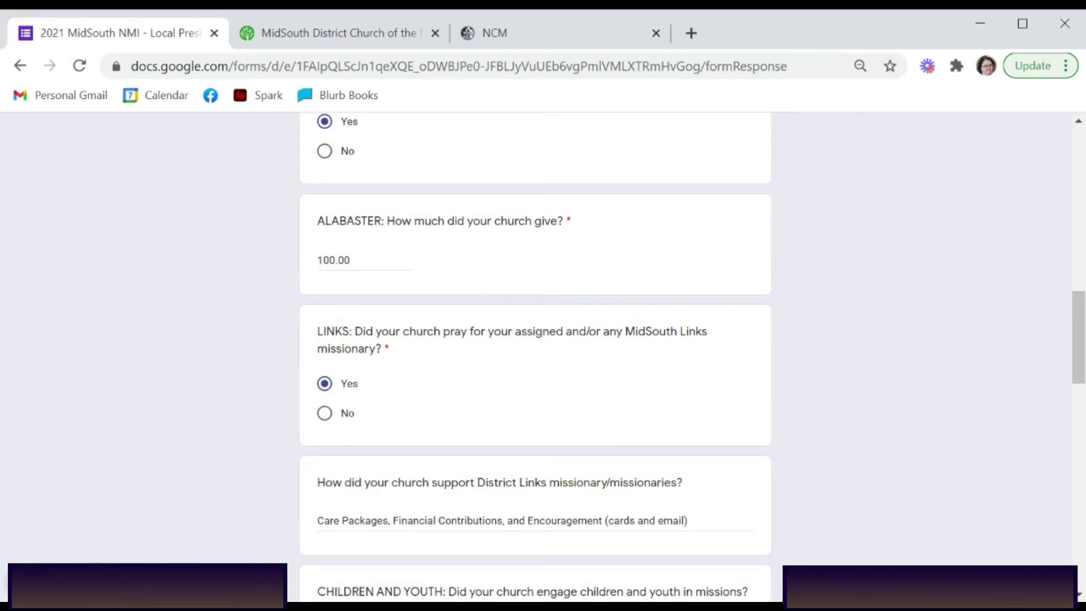
pyautogui.scroll(-2, 544, 340)
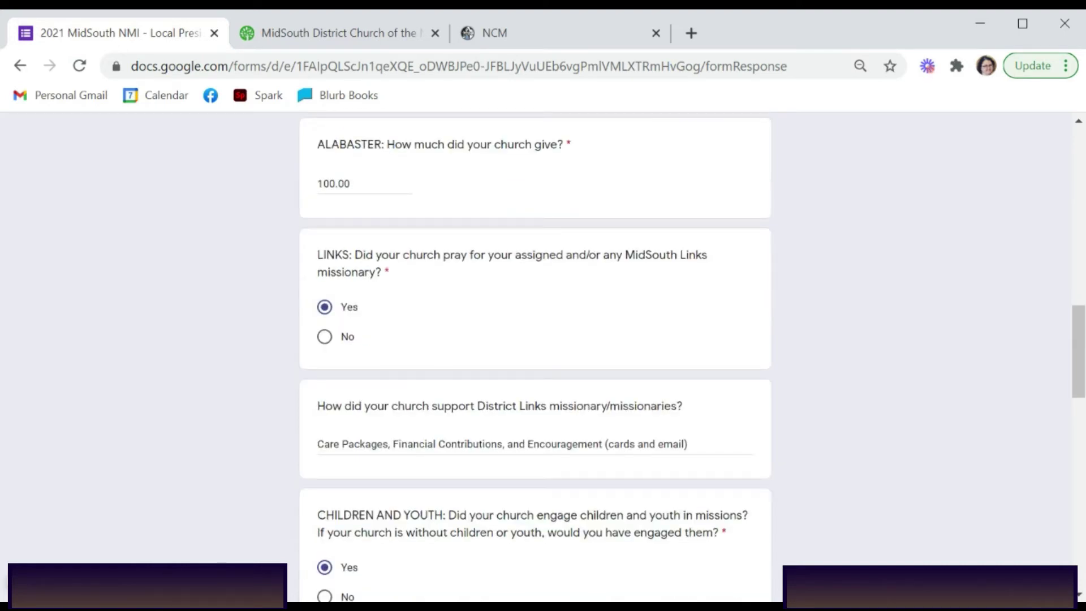
pyautogui.scroll(-2, 544, 340)
pyautogui.scroll(-2, 544, 340)
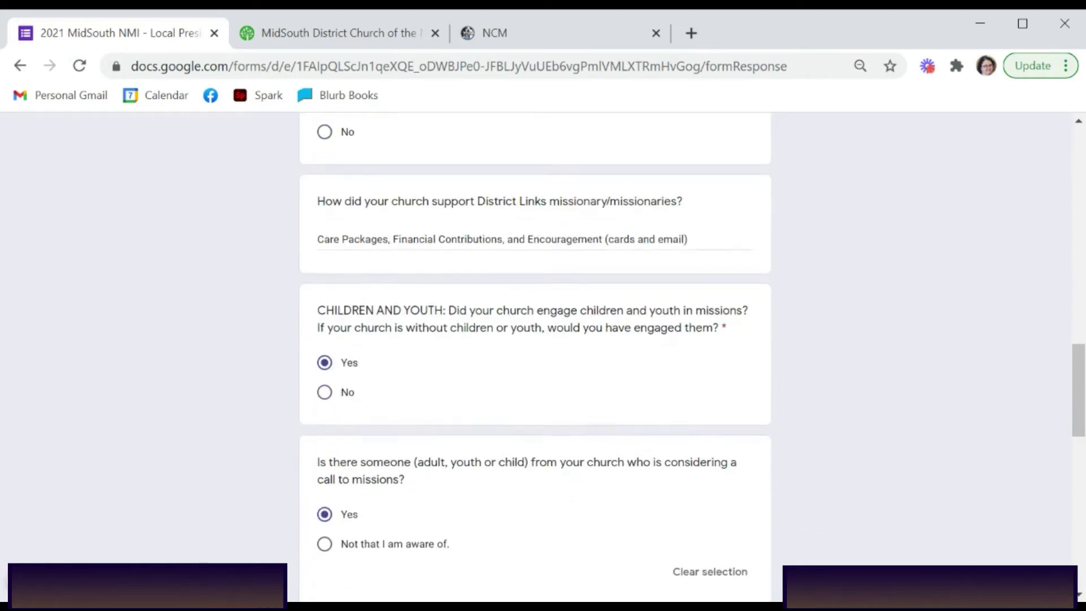
pyautogui.scroll(-1, 543, 340)
pyautogui.scroll(-1, 543, 339)
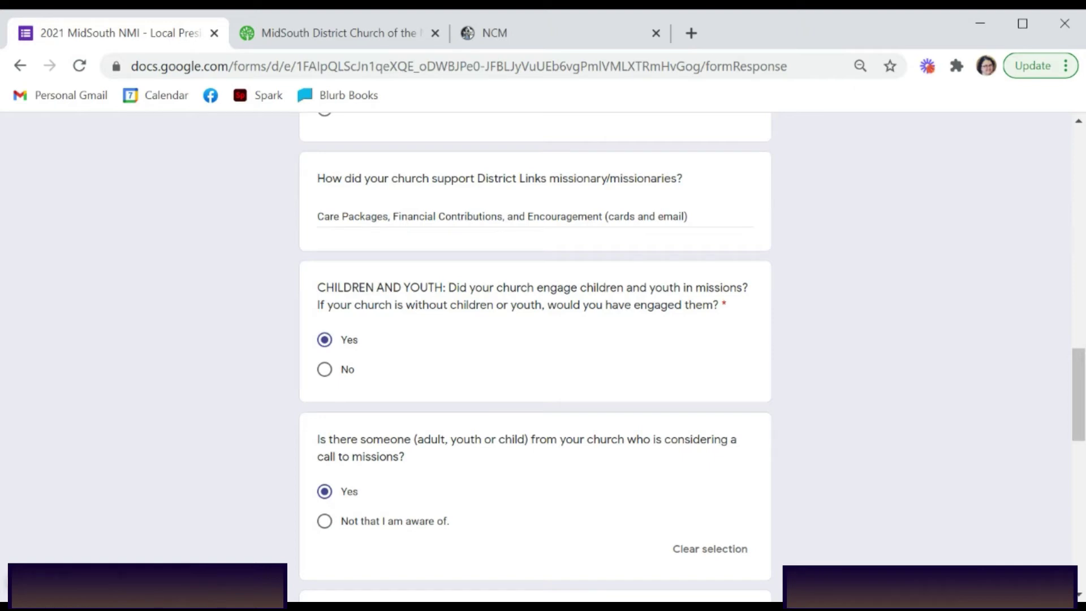
pyautogui.scroll(-2, 543, 340)
pyautogui.scroll(-2, 543, 339)
pyautogui.scroll(-1, 543, 339)
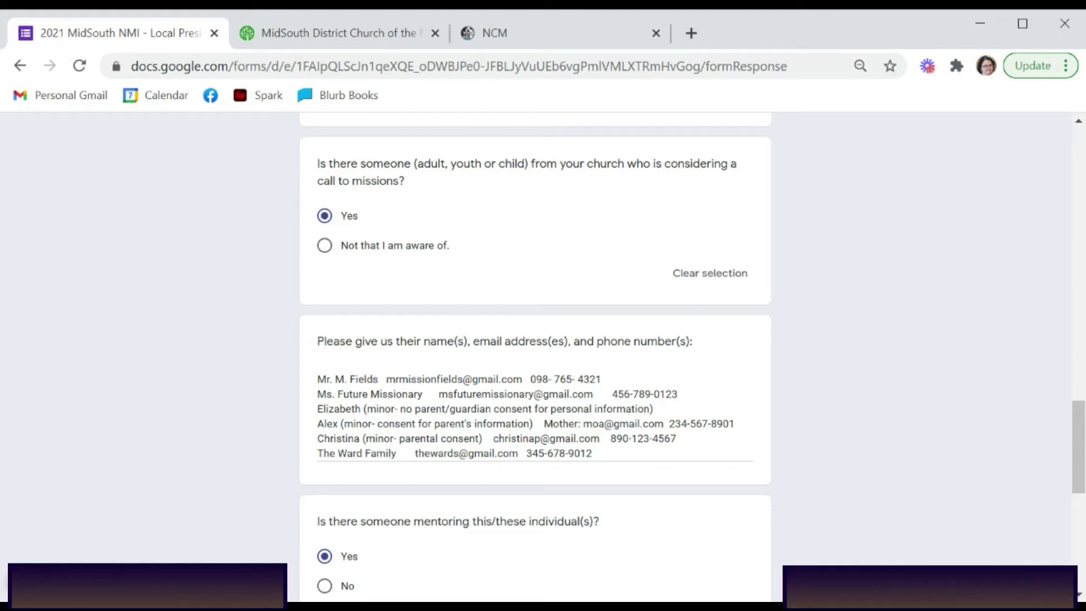
pyautogui.scroll(-1, 944, 460)
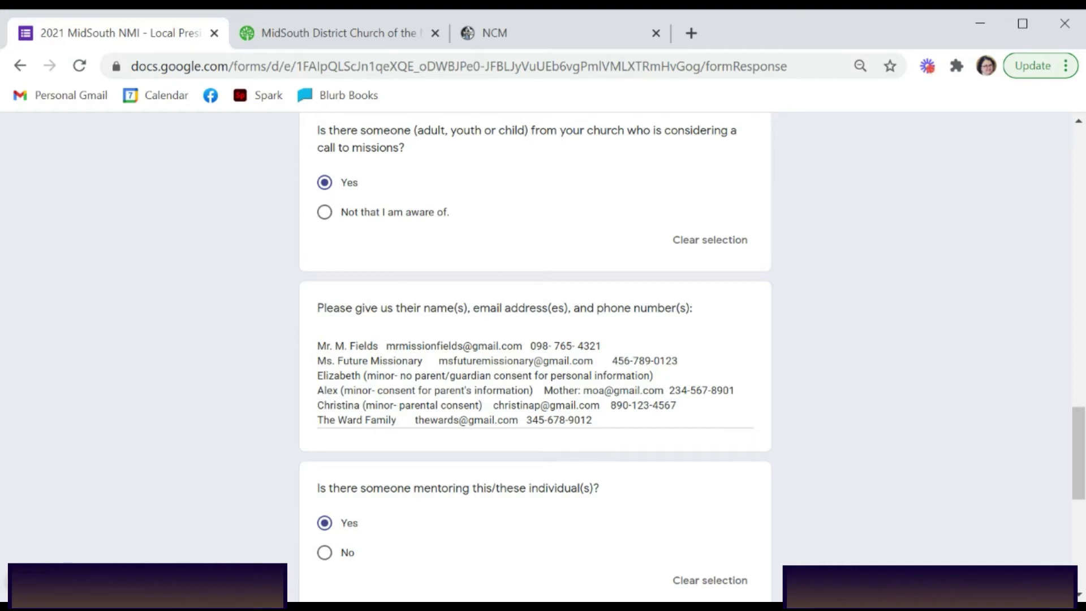
pyautogui.scroll(-2, 943, 460)
pyautogui.scroll(-2, 943, 460)
pyautogui.scroll(-2, 944, 460)
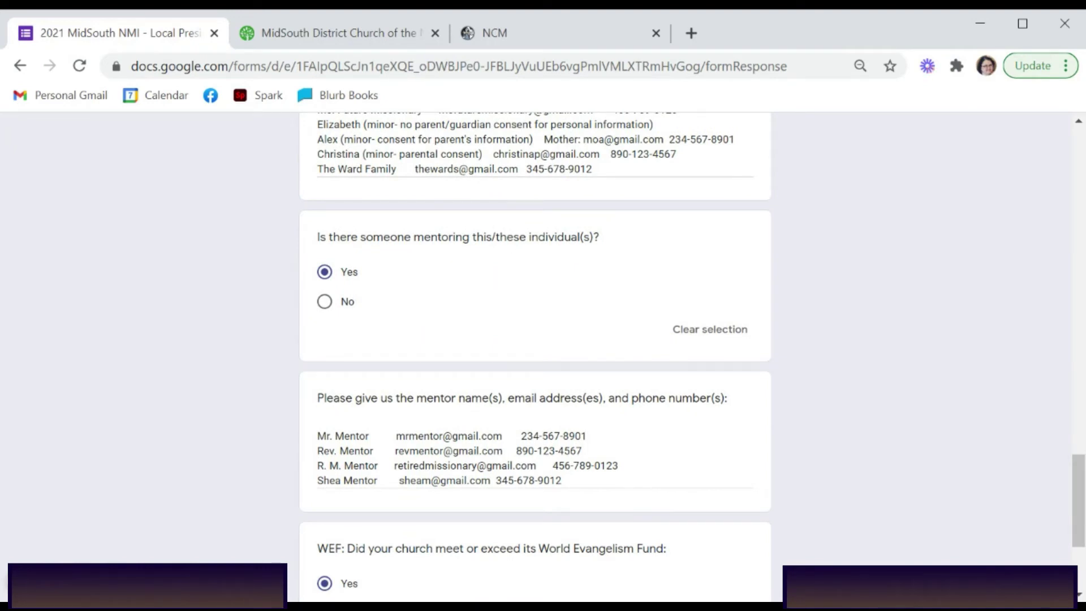
pyautogui.scroll(-1, 944, 460)
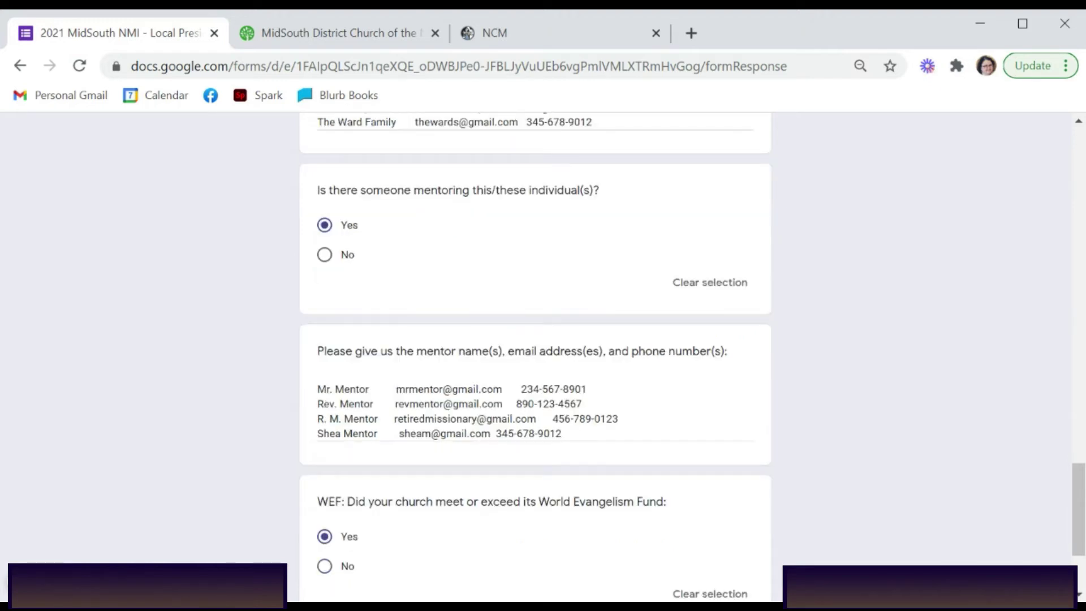
pyautogui.scroll(-1, 944, 460)
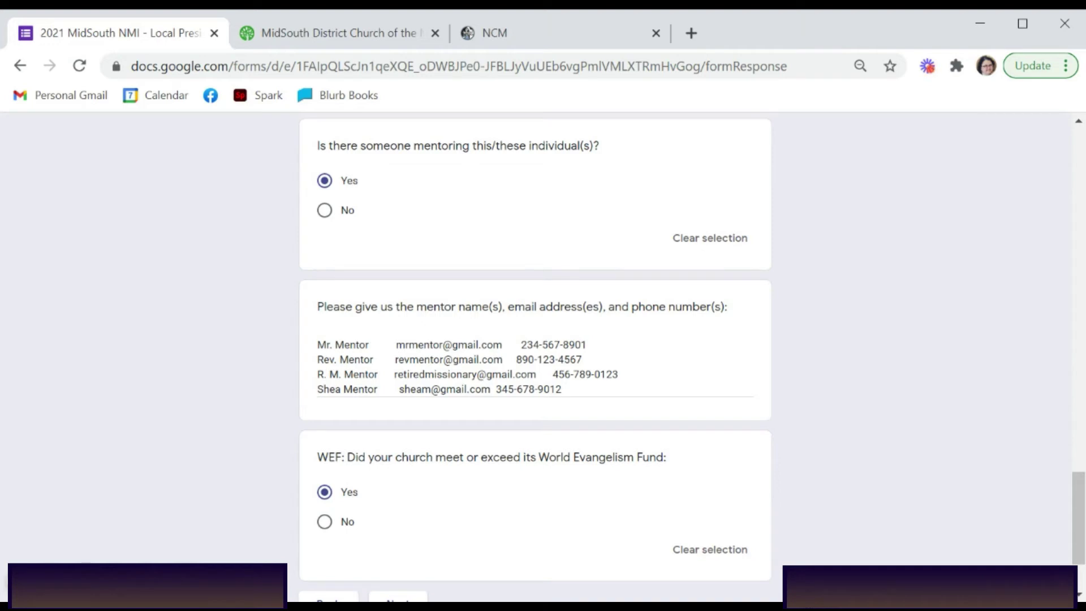
pyautogui.scroll(-3, 857, 535)
# Pass through the World Evangelism Church of Excellence page to the Compassionate Ministries questions.
pyautogui.click(400, 483)
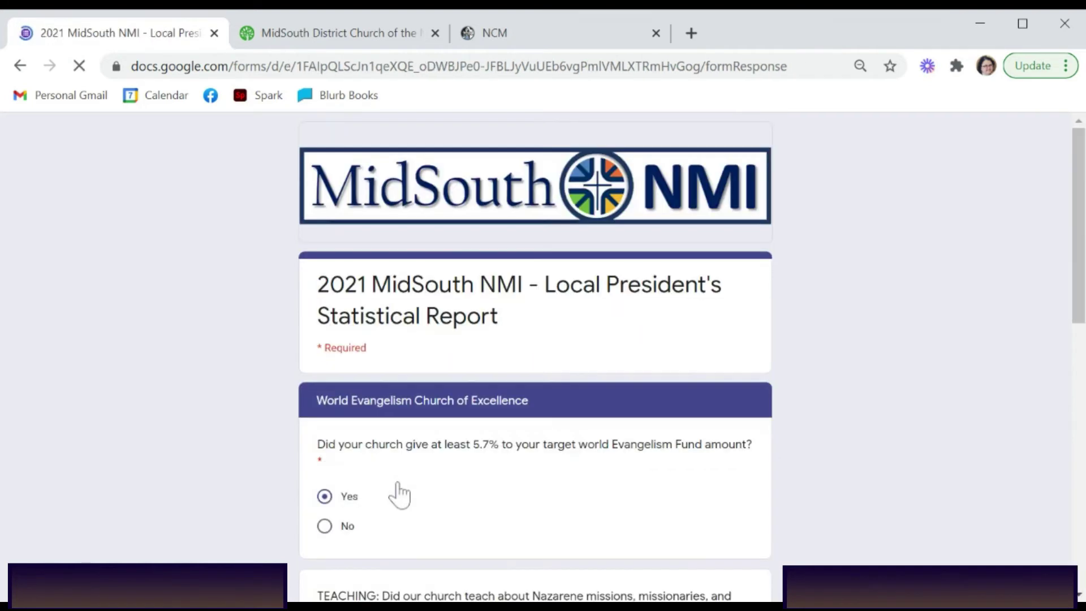
pyautogui.scroll(-2, 897, 409)
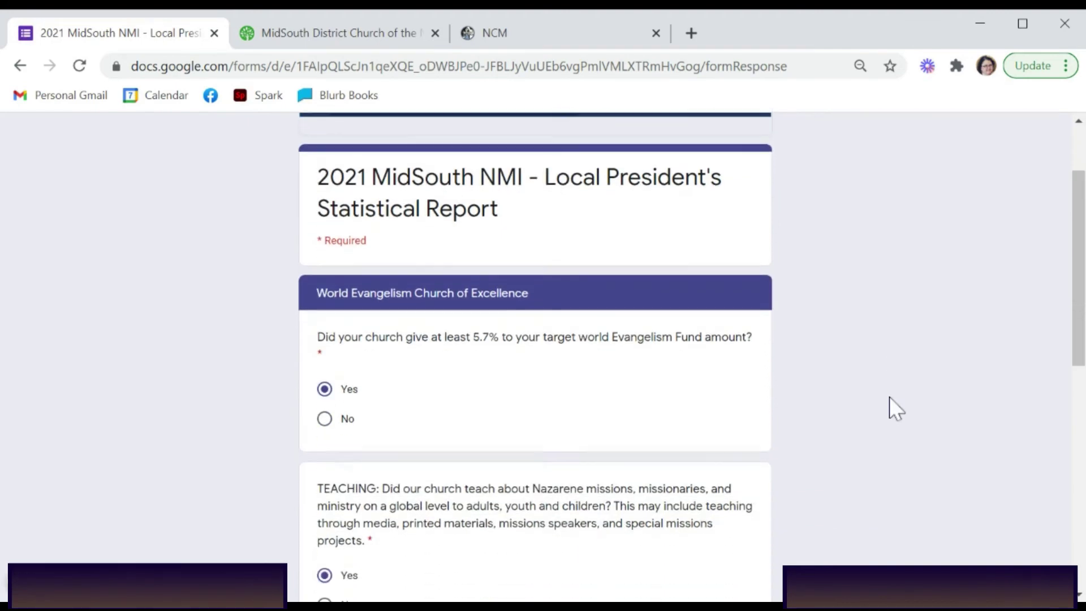
pyautogui.scroll(-2, 896, 409)
pyautogui.scroll(-2, 896, 409)
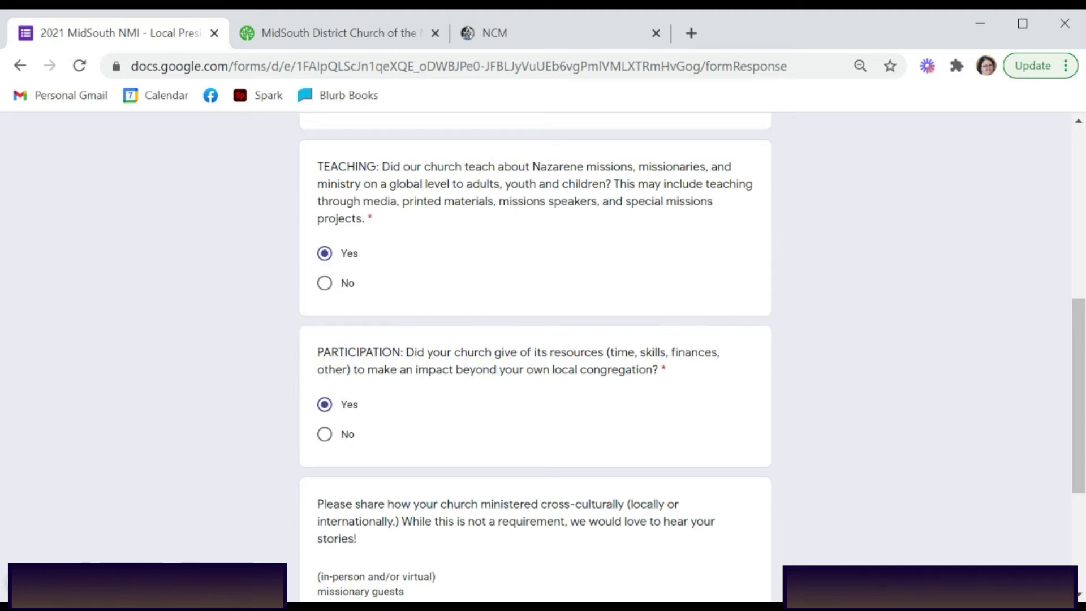
pyautogui.scroll(-2, 535, 340)
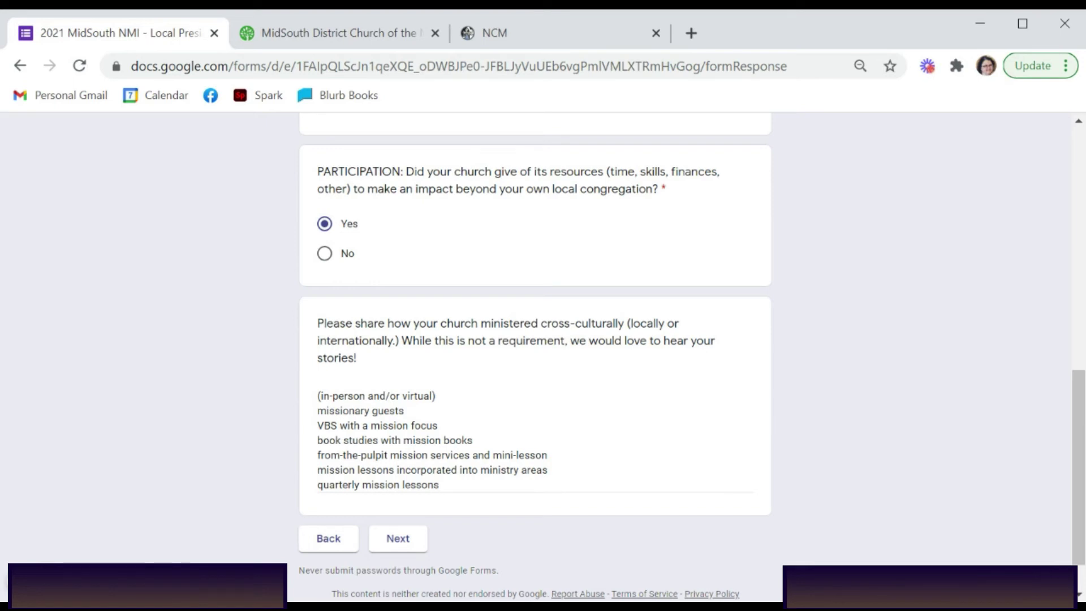
pyautogui.click(416, 540)
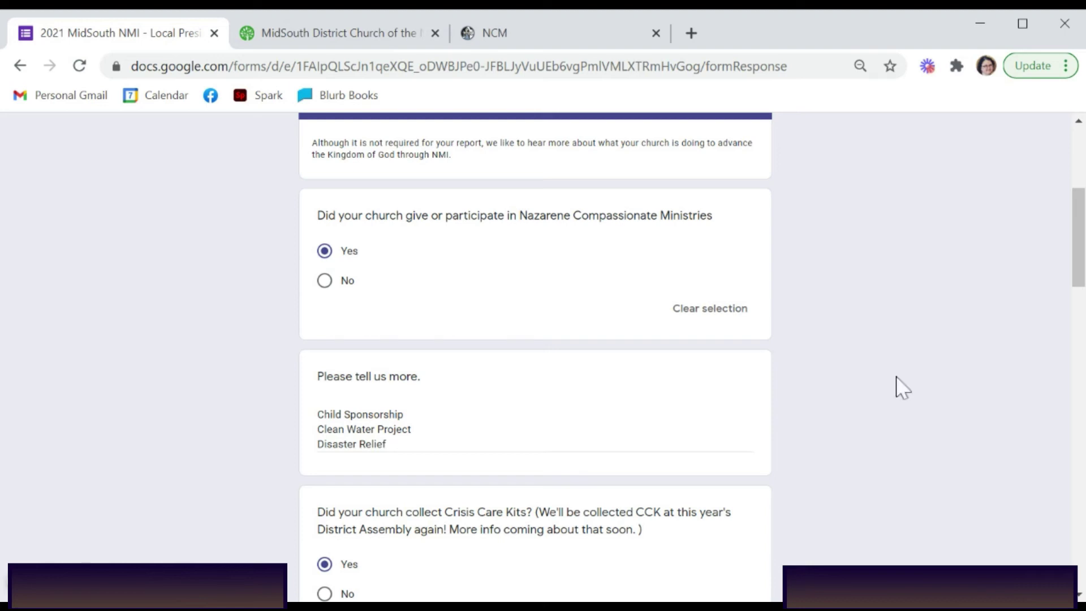
# Check the Nazarene Compassionate Ministries website, then come back to the report form.
pyautogui.click(569, 36)
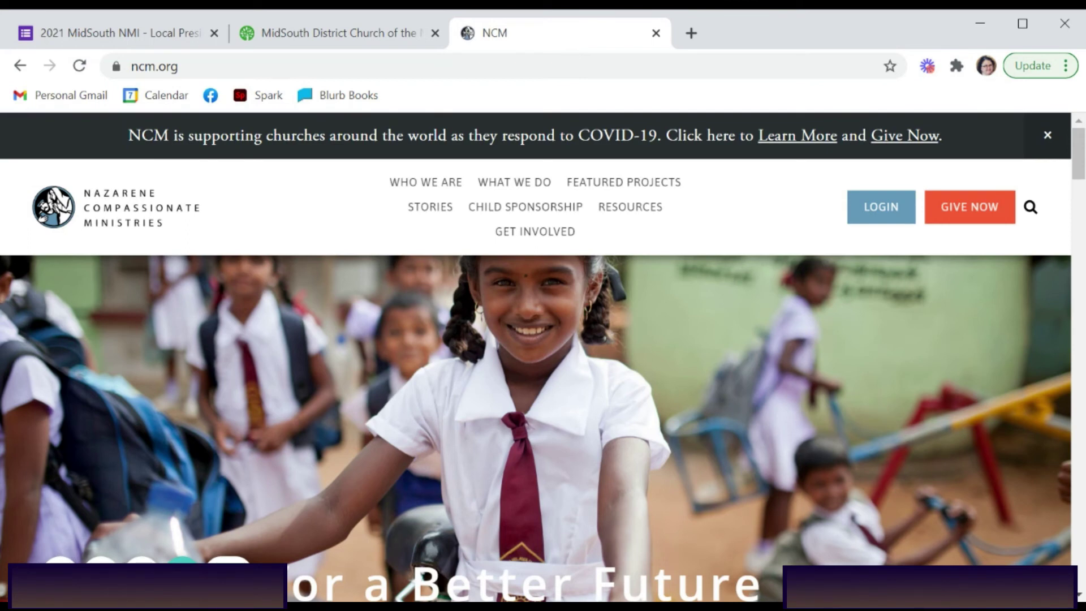
pyautogui.click(119, 32)
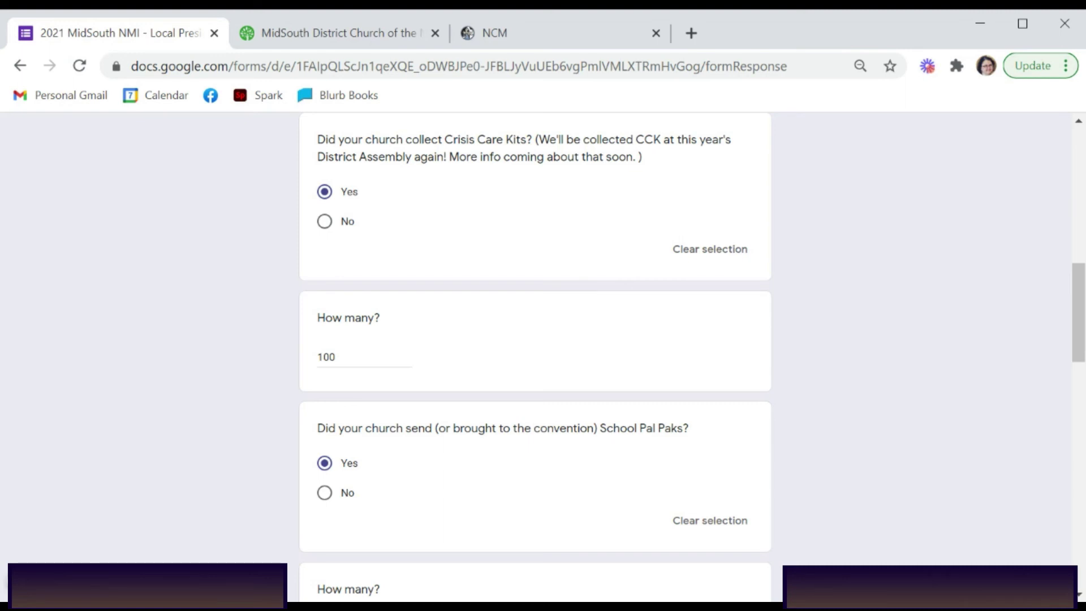
pyautogui.scroll(-3, 535, 339)
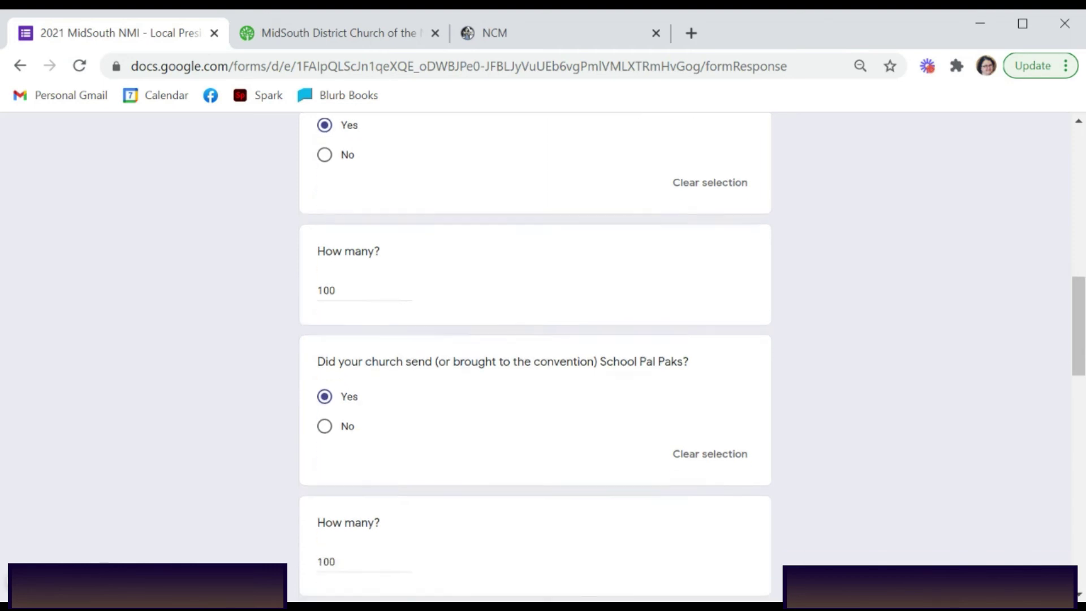
pyautogui.scroll(-3, 535, 340)
pyautogui.scroll(-3, 535, 340)
pyautogui.scroll(-3, 535, 339)
pyautogui.scroll(-3, 535, 339)
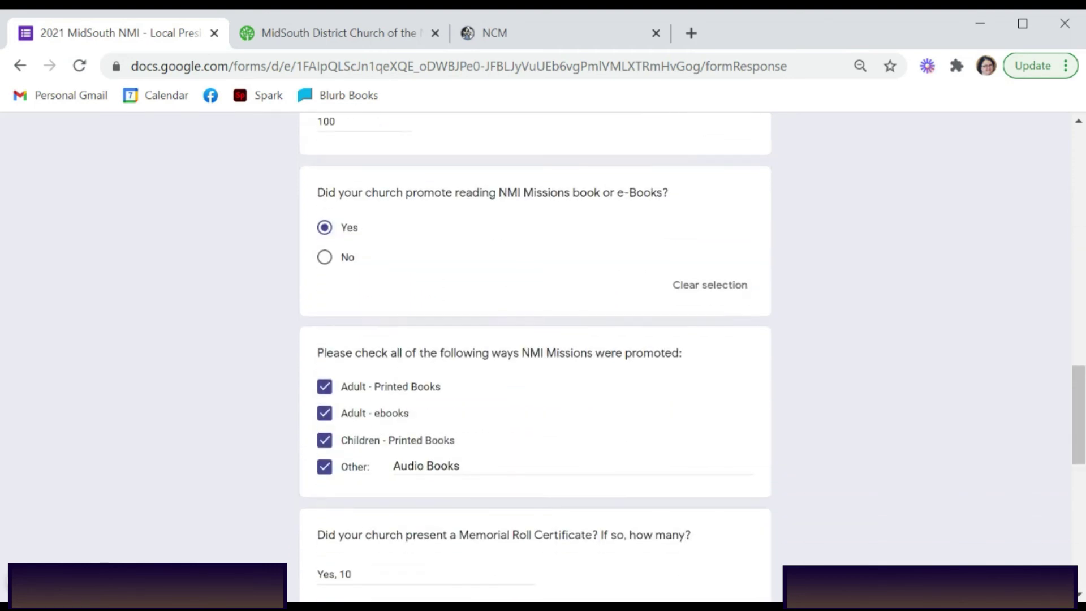
pyautogui.scroll(-1, 535, 339)
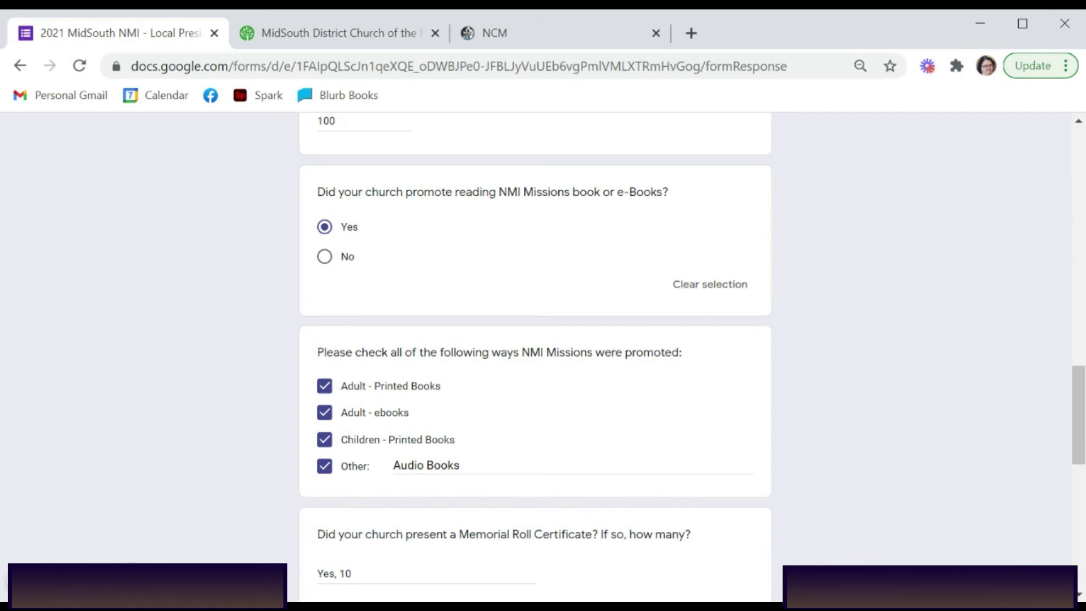
pyautogui.scroll(-1, 535, 339)
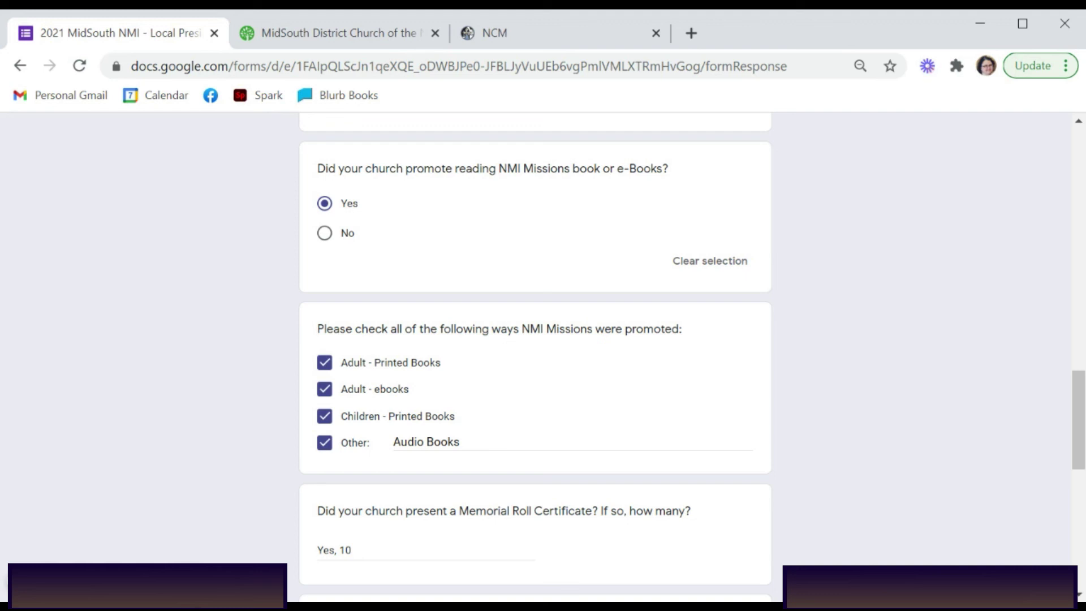
pyautogui.scroll(-5, 535, 340)
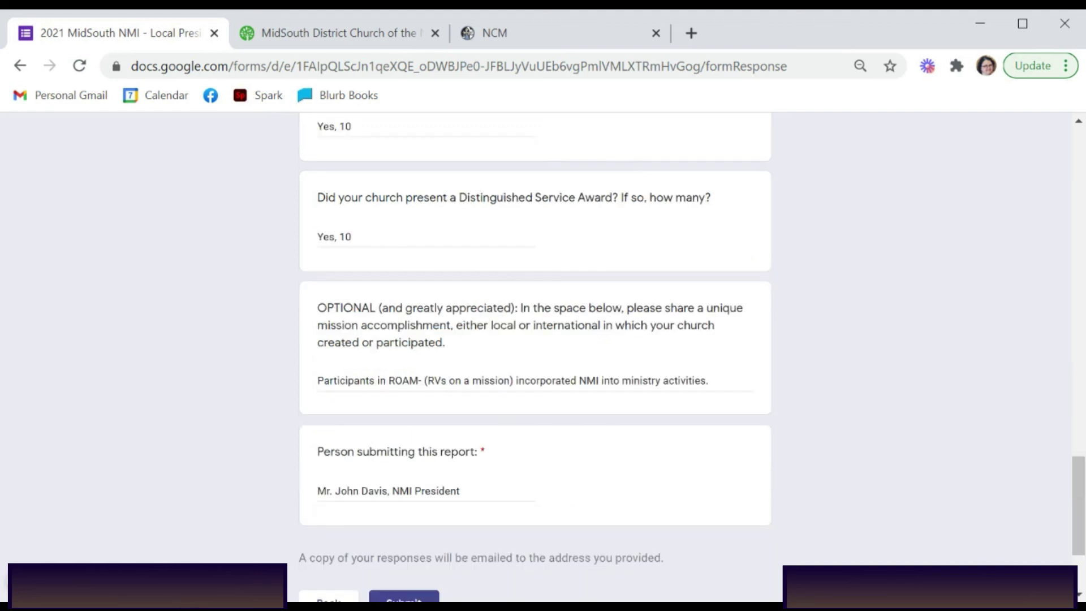